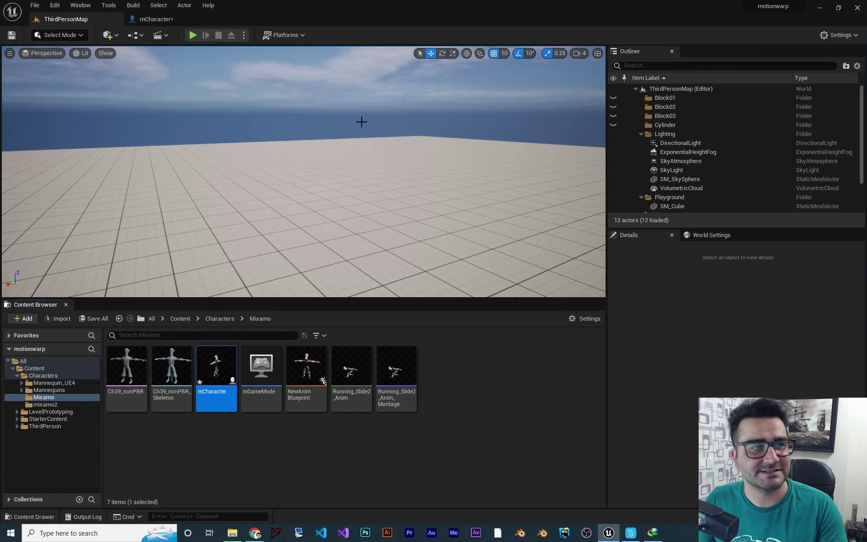
- Play-test the level, triggering the slide twice with E, then stop the session
click(193, 35)
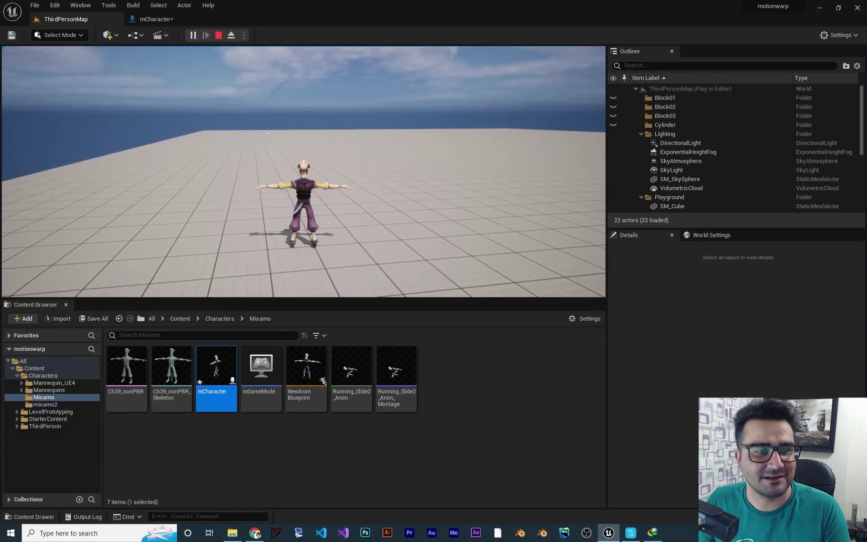
key(e)
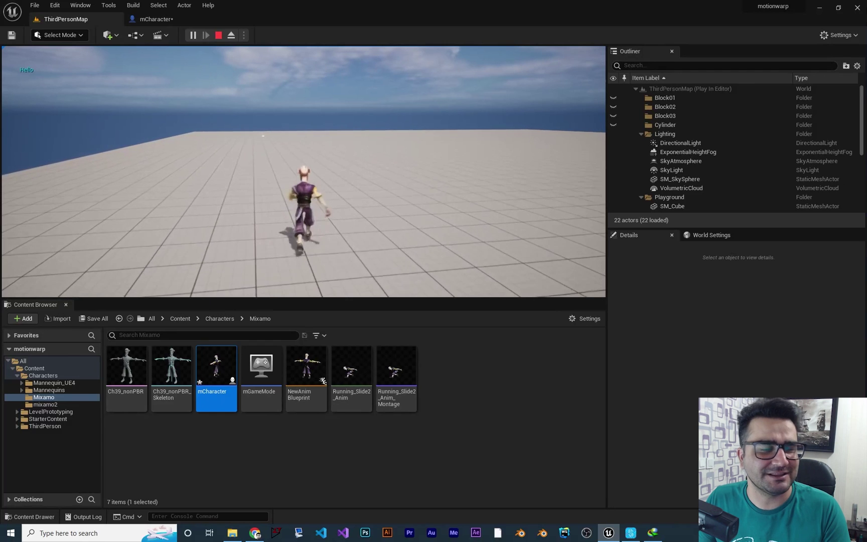
key(e)
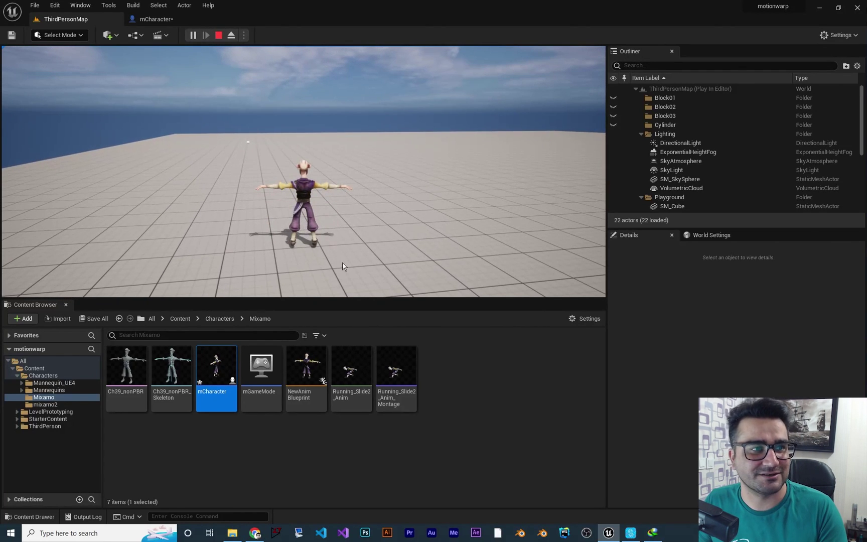
key(Escape)
- In mCharacter's Event Graph, set the offset vector's Y and Z to 1000
click(157, 23)
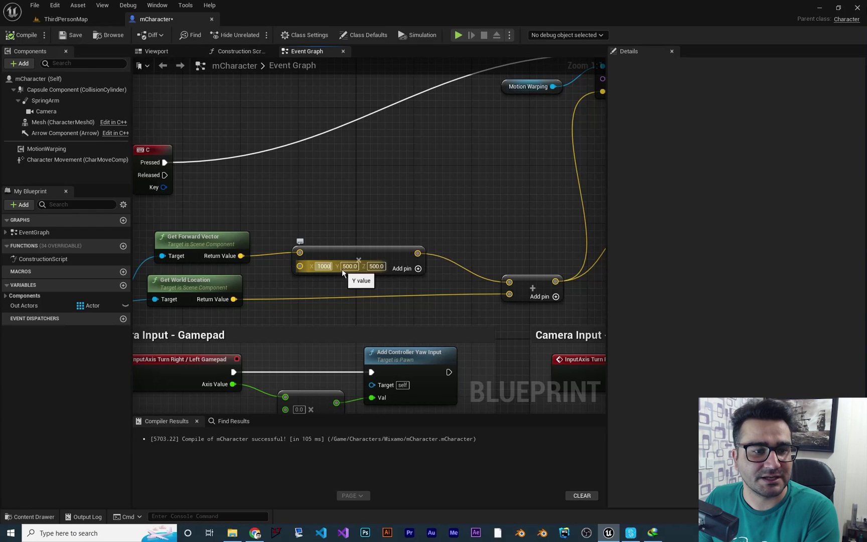
text(1000)
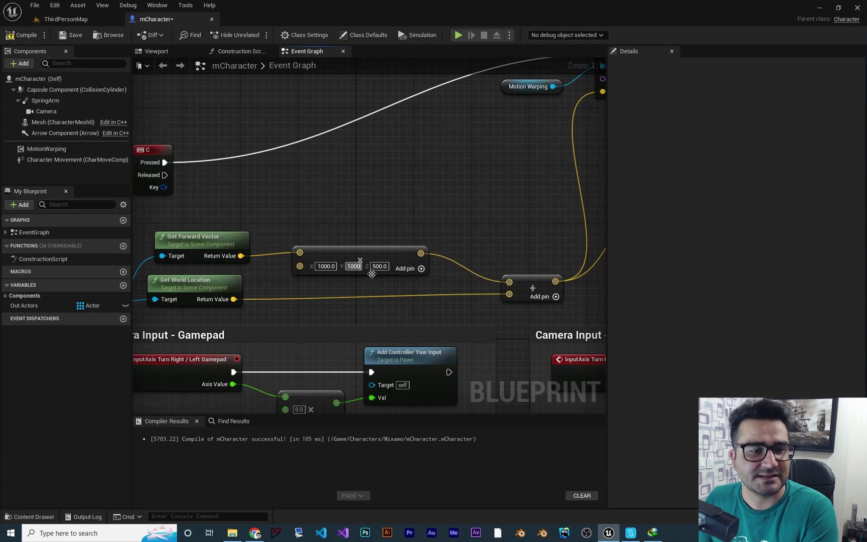
text(1000)
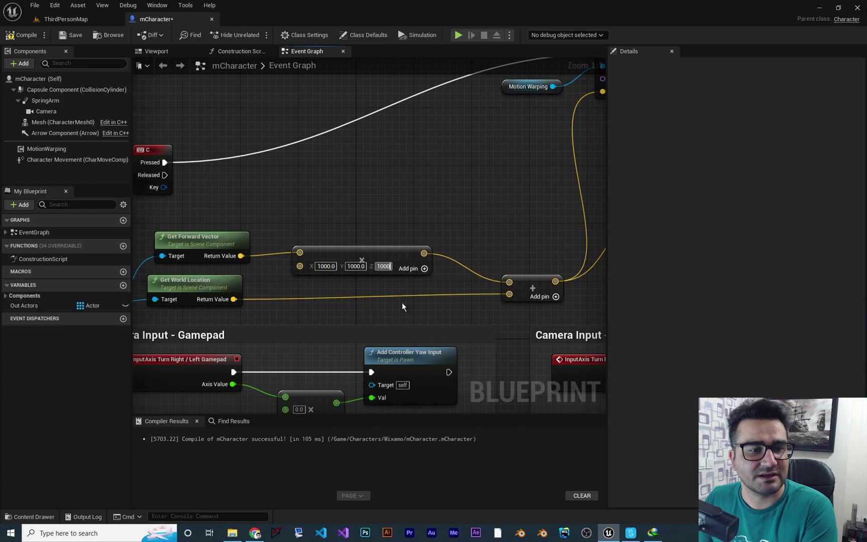
key(Return)
- Compile mCharacter and play-test the slide twice with E before ending the preview
click(25, 36)
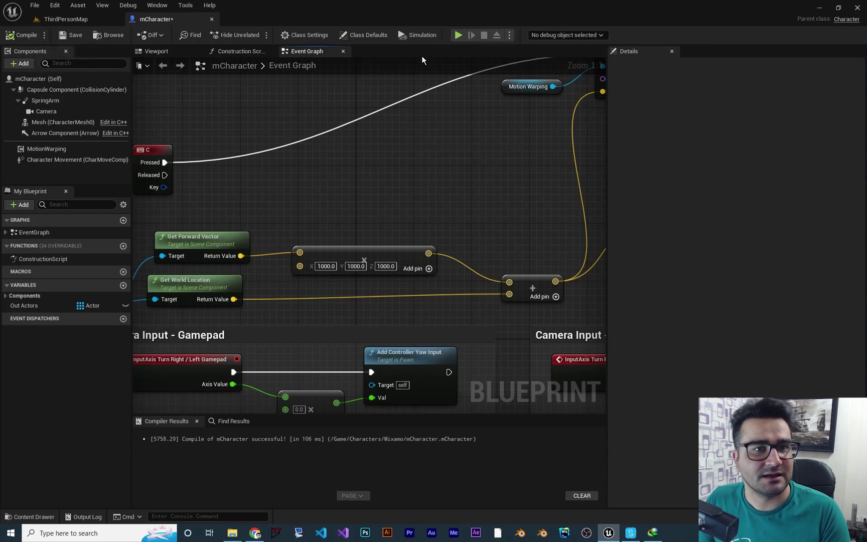
click(458, 35)
key(e)
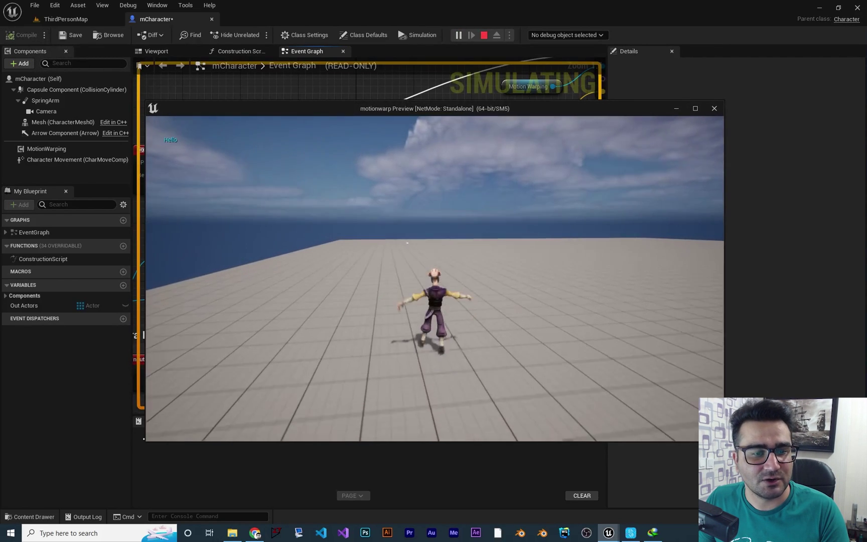
key(e)
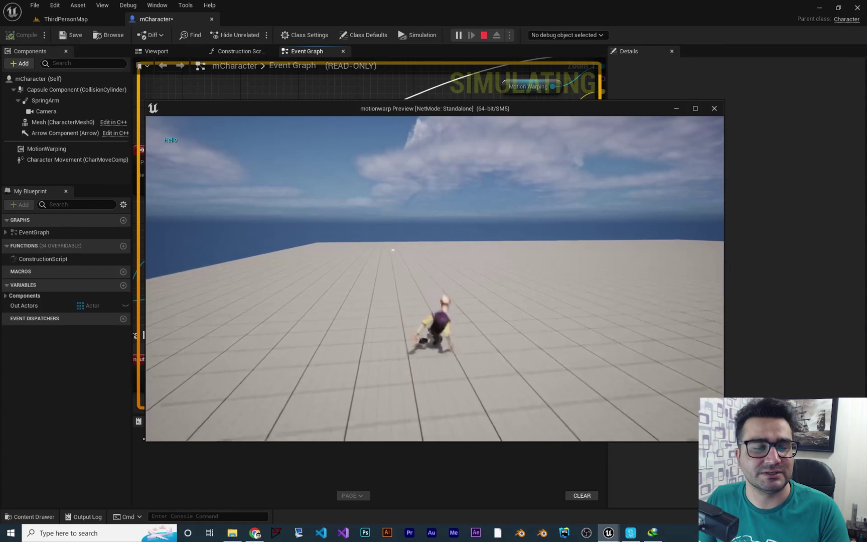
key(Escape)
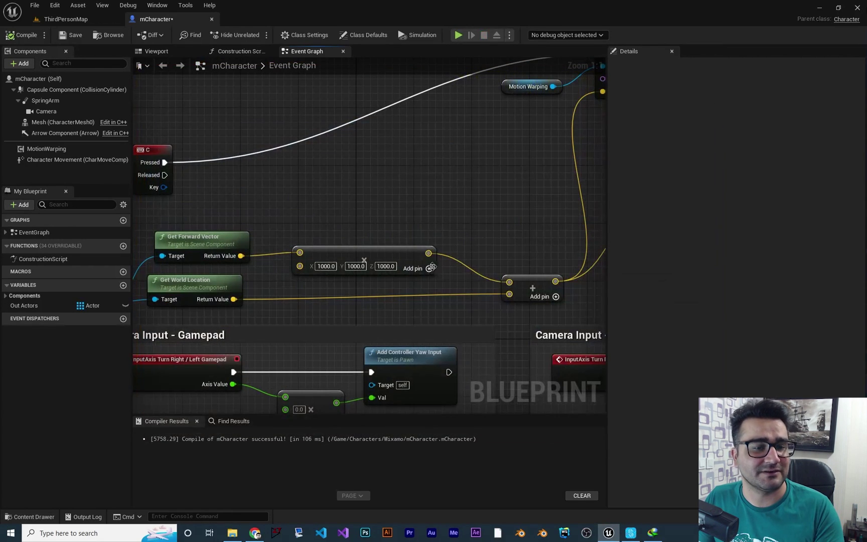
- Change the offset vector's X, Y and Z values to 2000
text(2000)
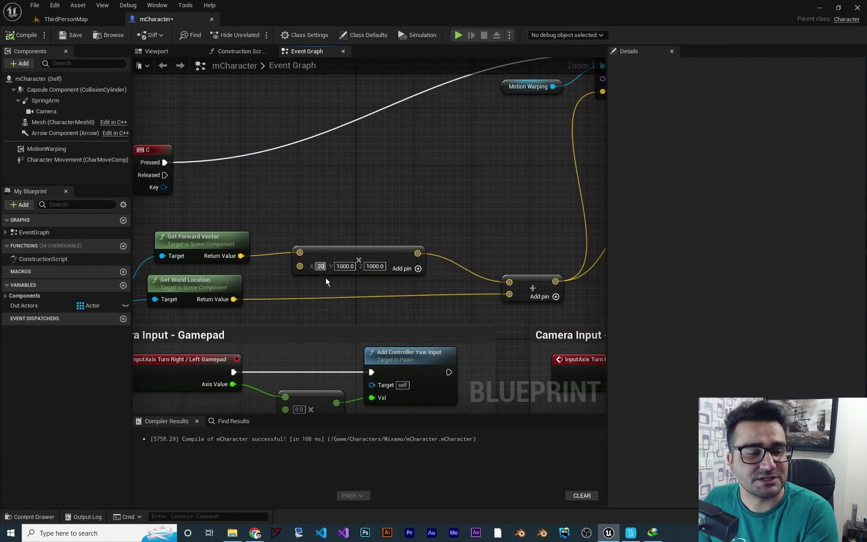
click(342, 276)
click(355, 266)
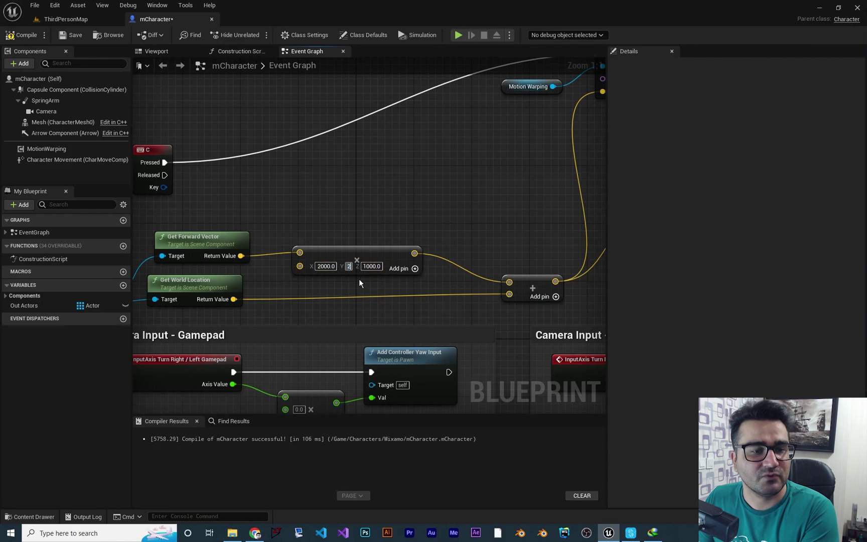
text(2000)
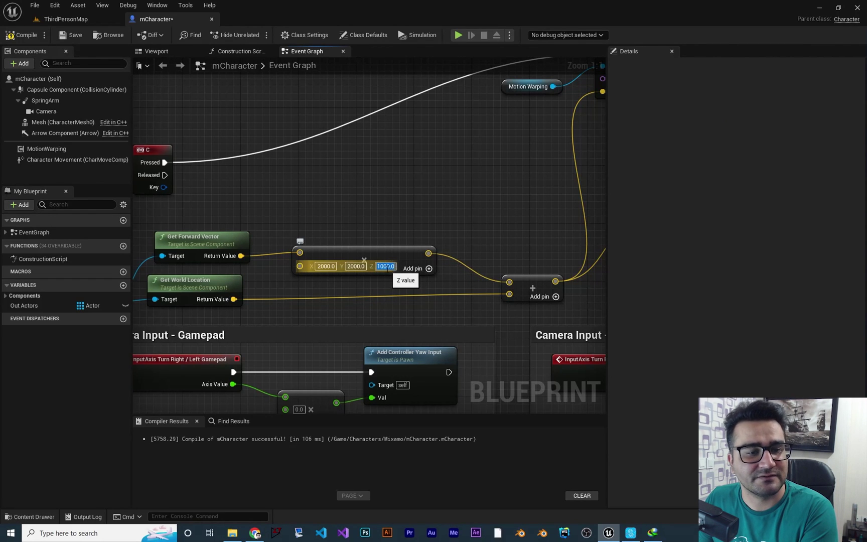
text(2000)
key(Return)
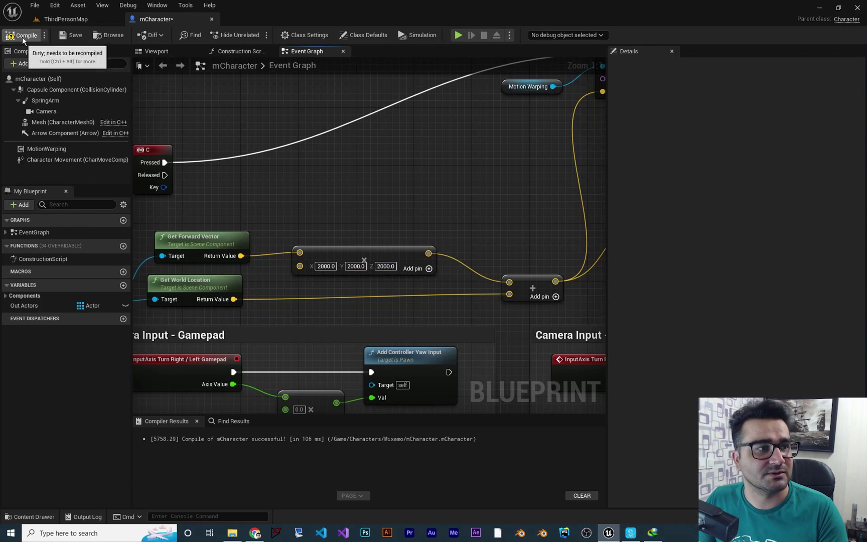
- Compile the blueprint and play-test by running forward and sliding repeatedly with Space
click(23, 36)
click(458, 35)
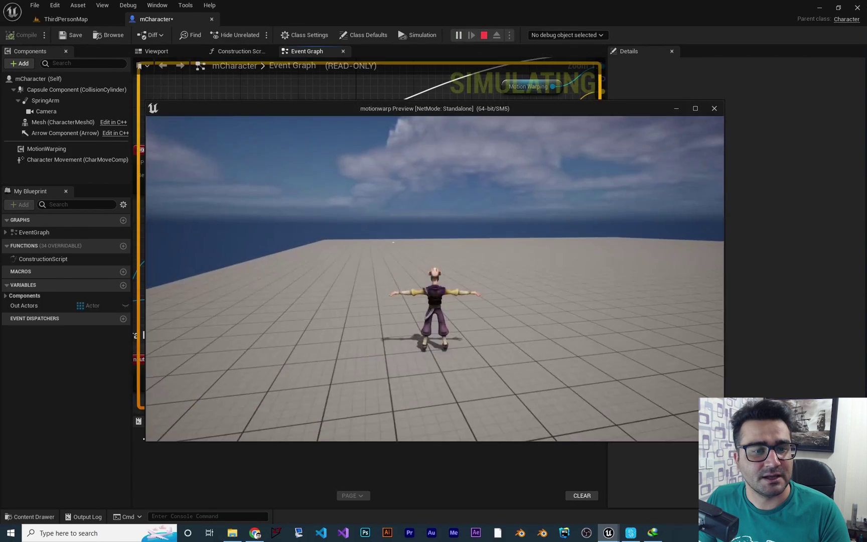
key(w)
key(space)
key(space)
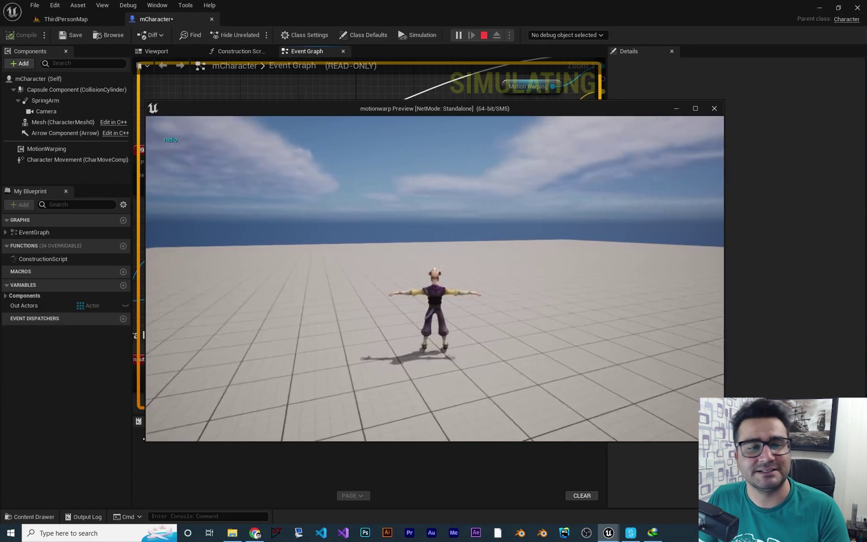
key(space)
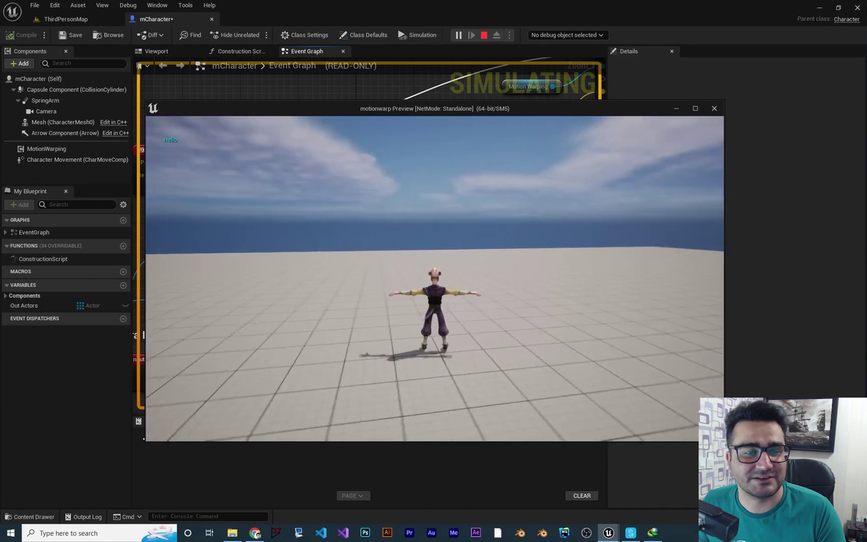
key(space)
key(space)
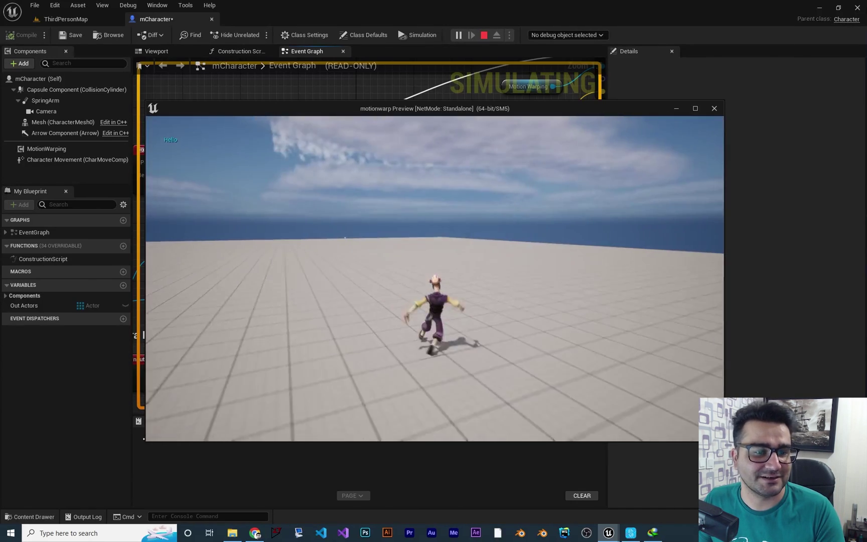
key(space)
key(Escape)
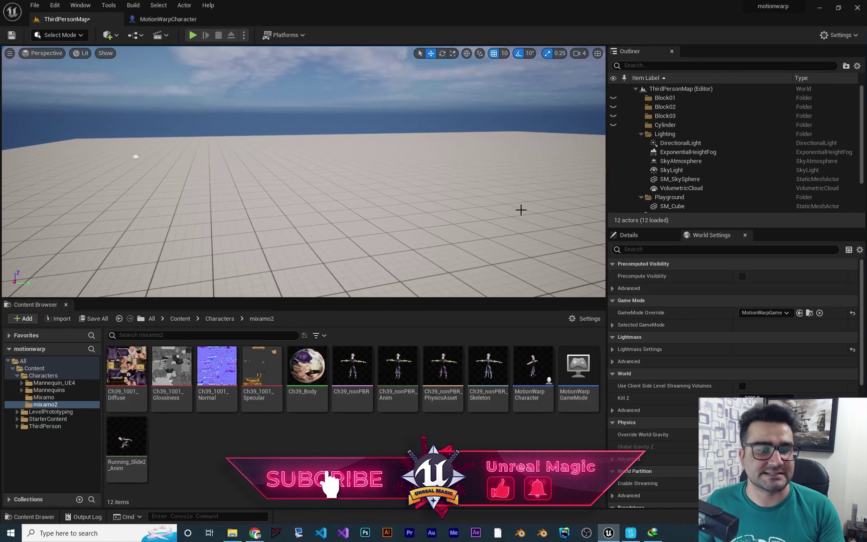
- Open Running_Slide2_Anim and check EnableRootMotion in its Asset Details
click(126, 441)
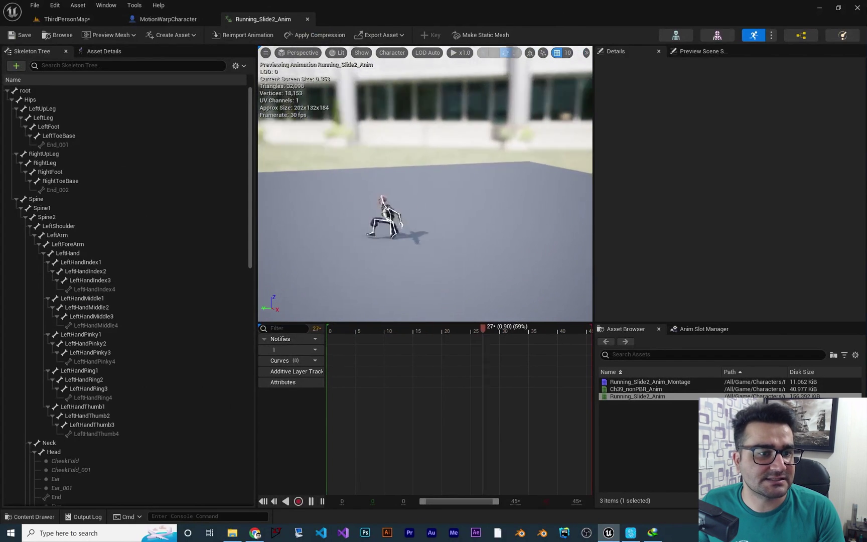
click(92, 52)
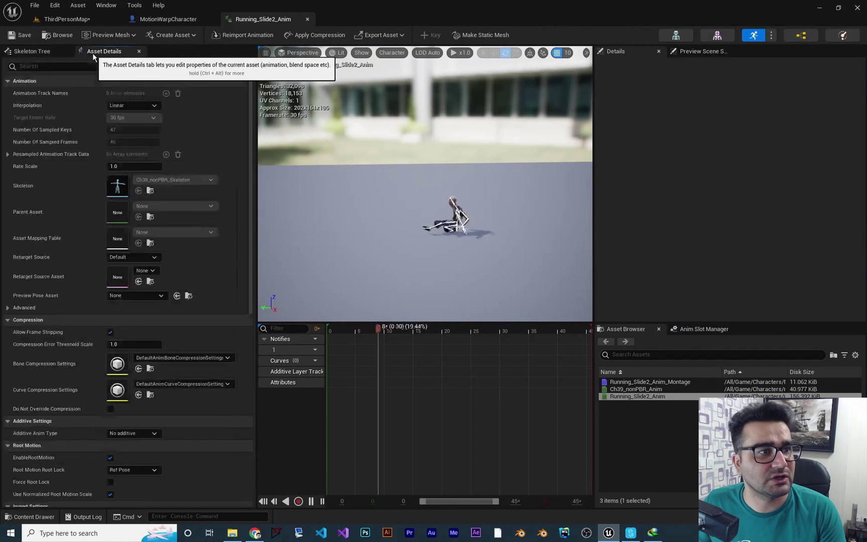
click(110, 458)
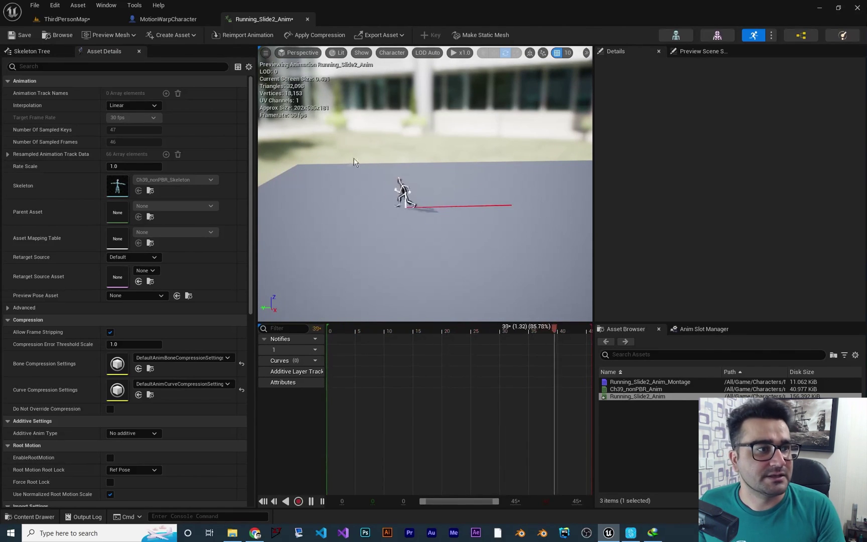
click(41, 51)
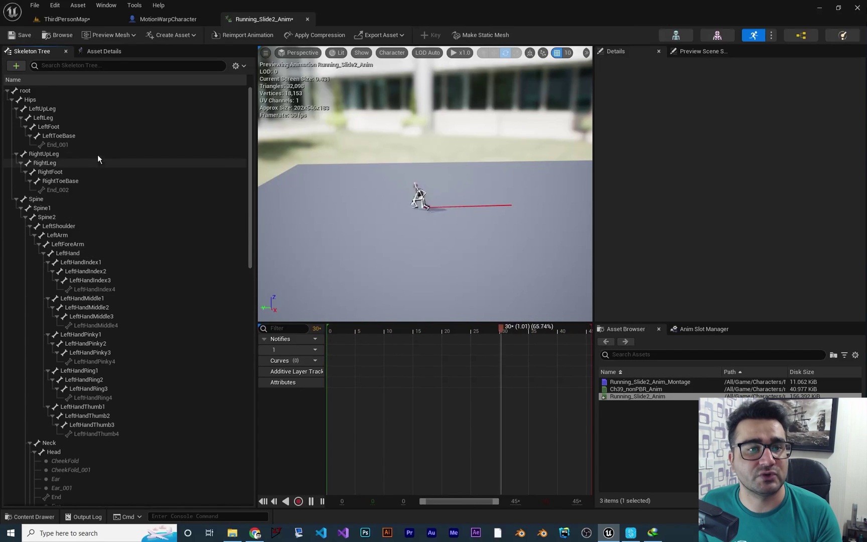
click(88, 54)
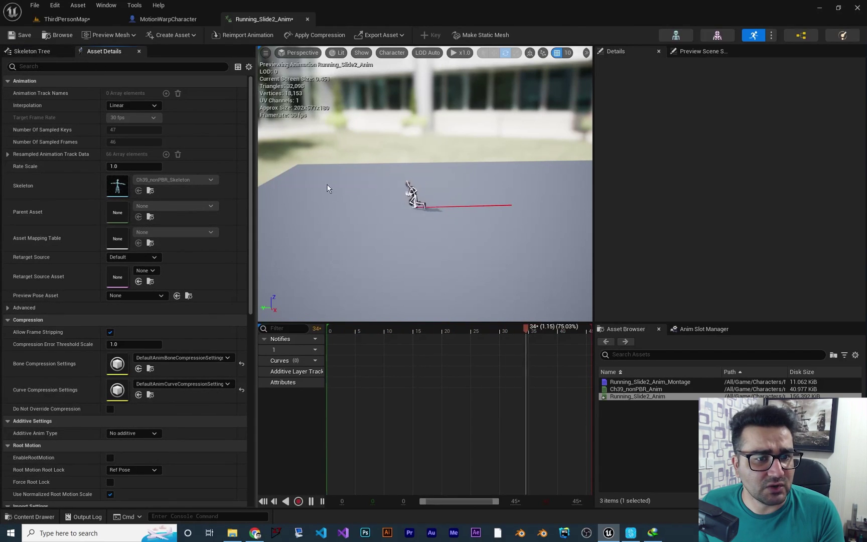
click(110, 458)
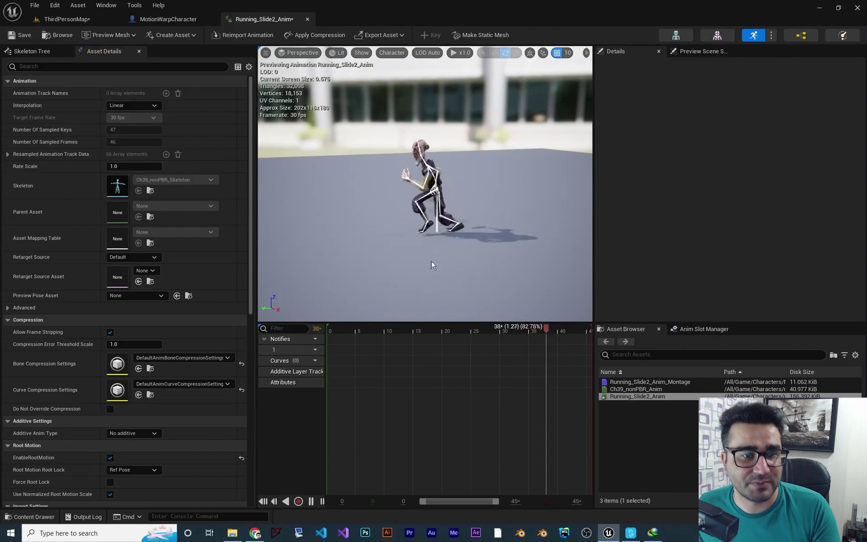
- Close the Running_Slide2_Anim editor and look over the MotionWarpCharacter Event Graph nodes
click(308, 20)
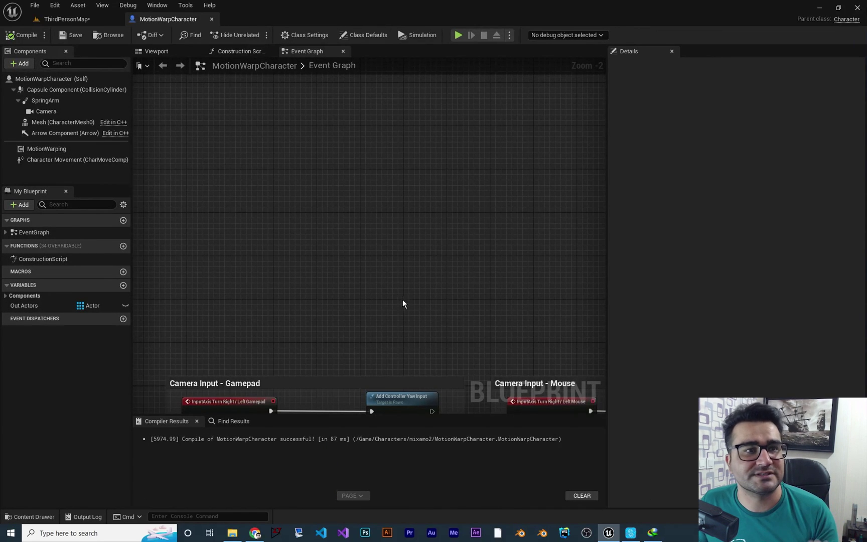
right_drag(403, 304, 383, 203)
right_drag(302, 208, 347, 197)
scroll(292, 215, down, 3)
scroll(292, 214, up, 3)
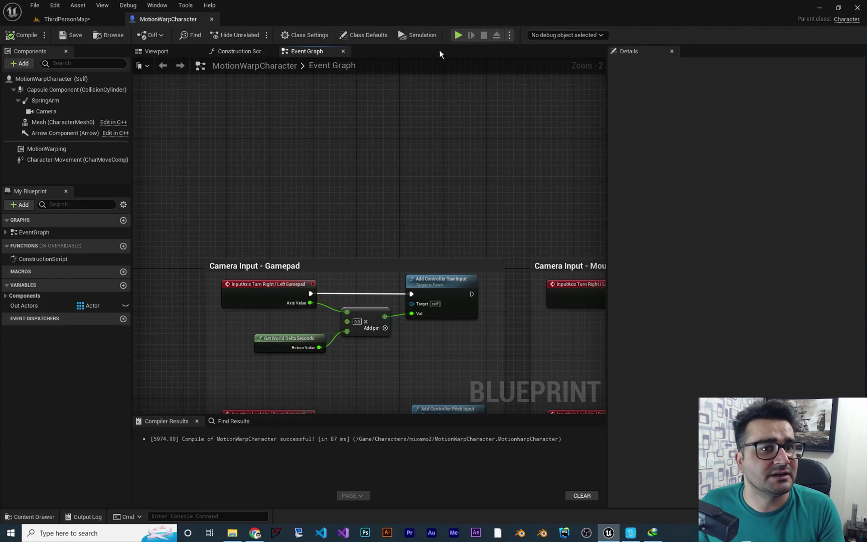
- Test-run MotionWarpCharacter in a preview window, stop it, and show the mixamo2 assets
click(458, 35)
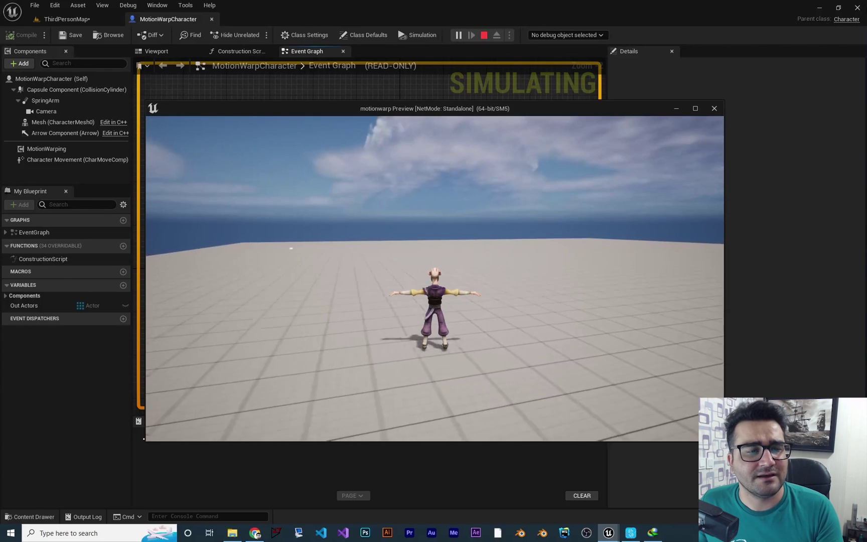
key(Escape)
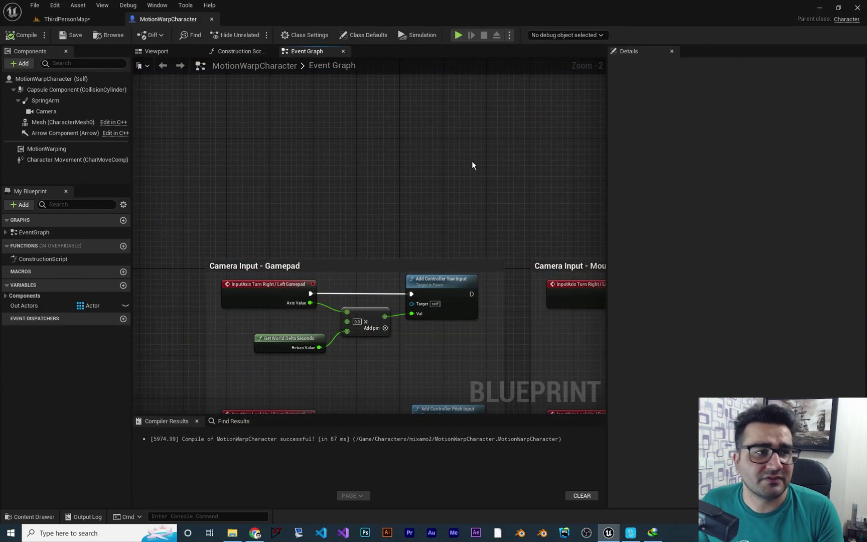
right_drag(445, 160, 410, 273)
key(ctrl+space)
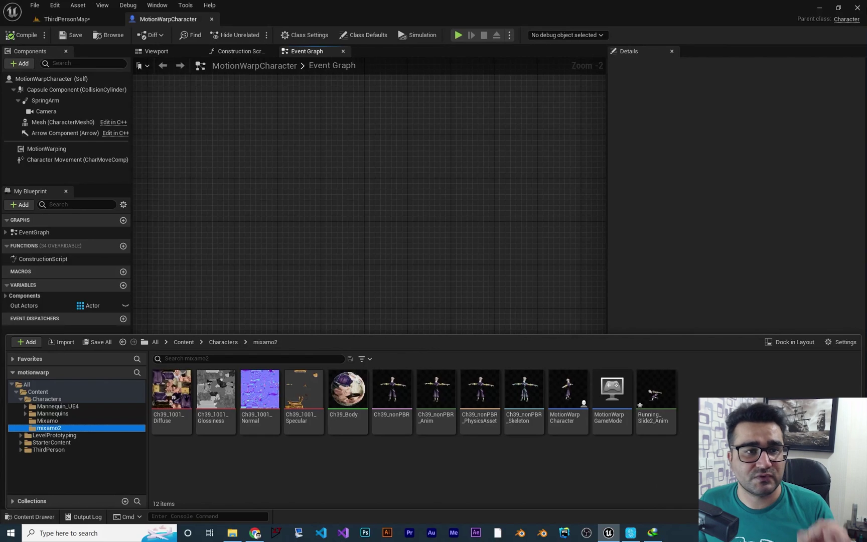
- Enable the Motion Warping plugin via Edit > Plugins, searching 'motion wa', then close Plugins
click(55, 5)
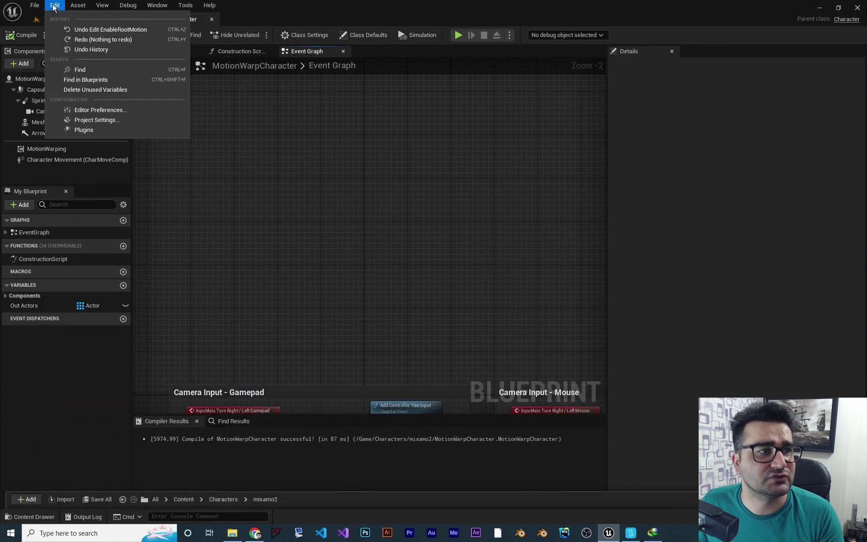
click(85, 130)
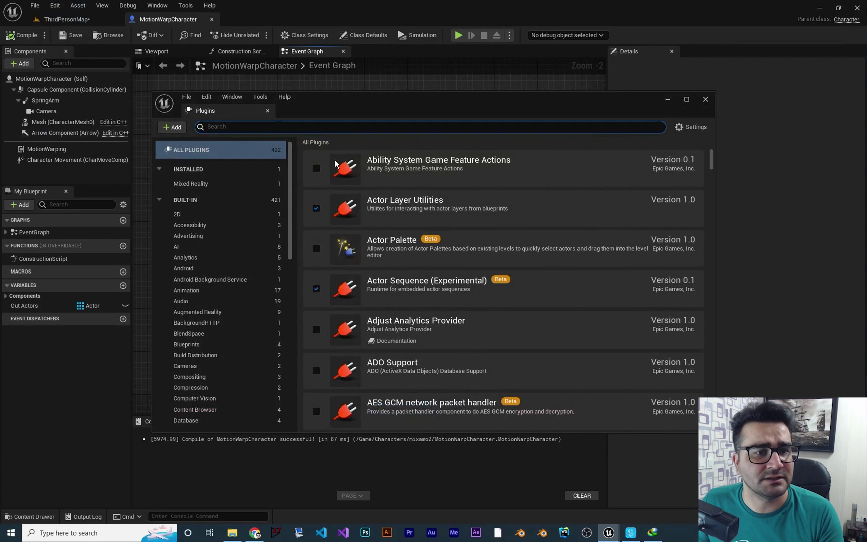
text(mo)
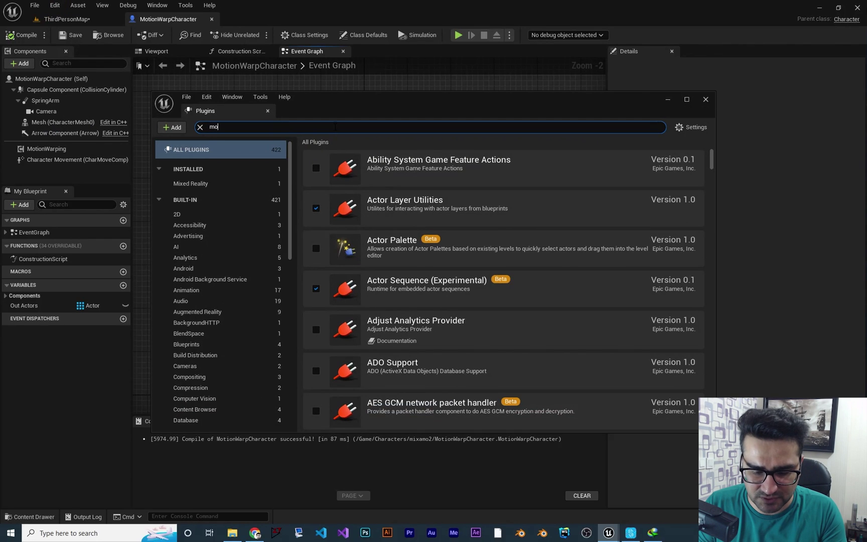
text(tion wa)
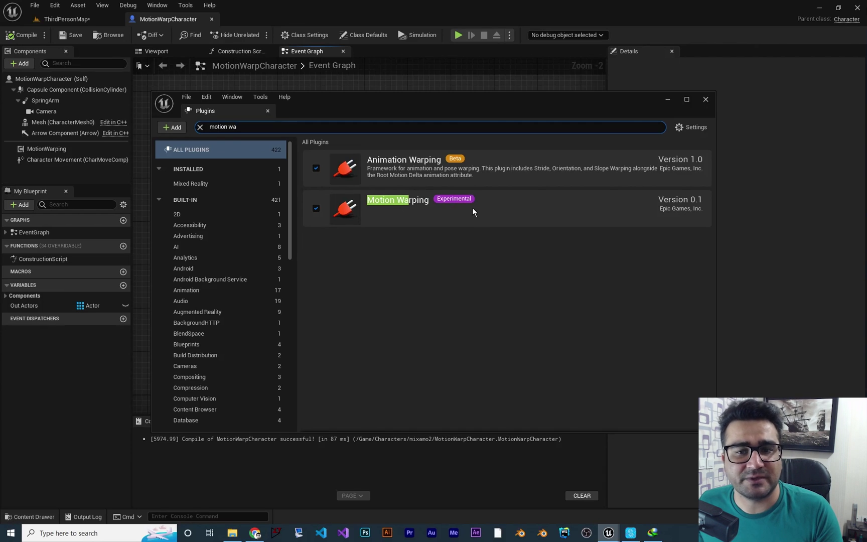
click(316, 208)
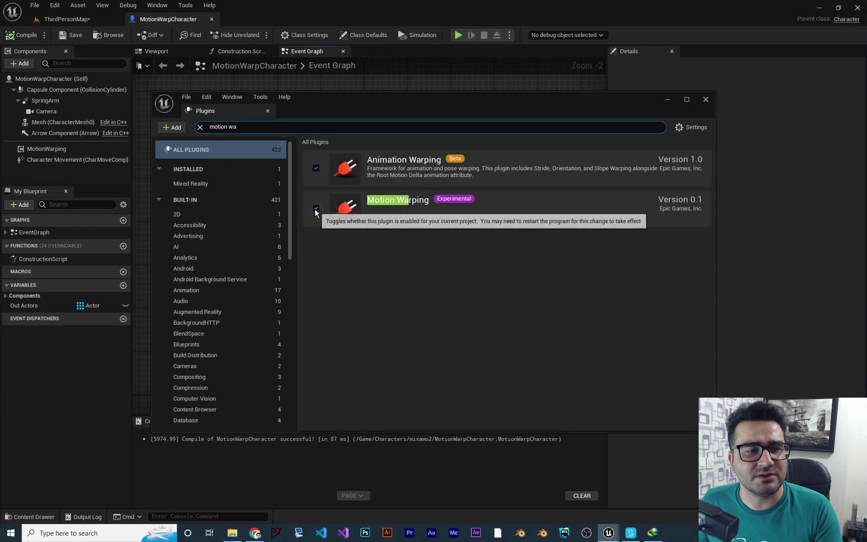
click(705, 100)
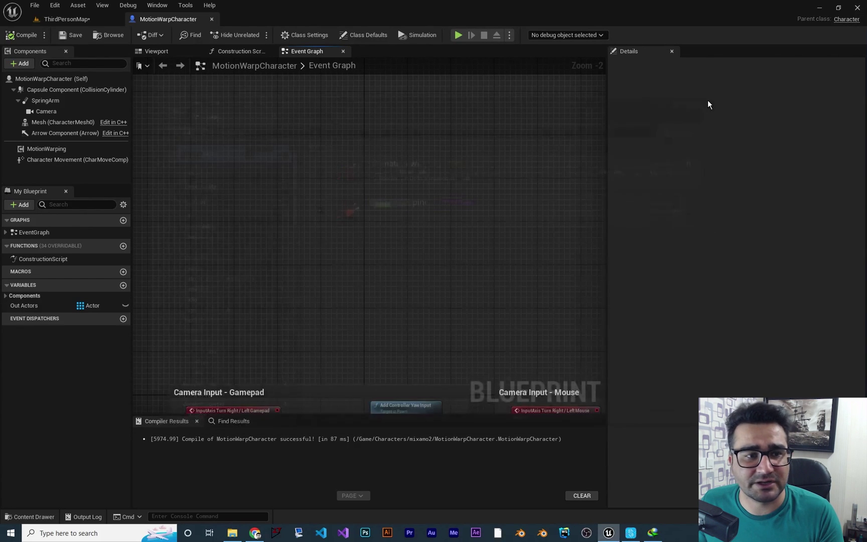
- Create an AnimMontage from Running_Slide2_Anim in mixamo2, ready to name it slide_Montage
click(33, 516)
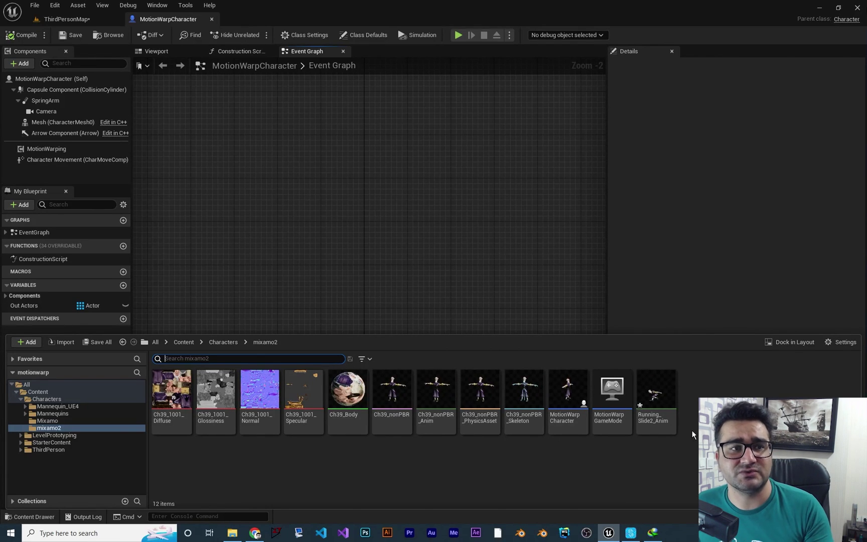
right_click(657, 392)
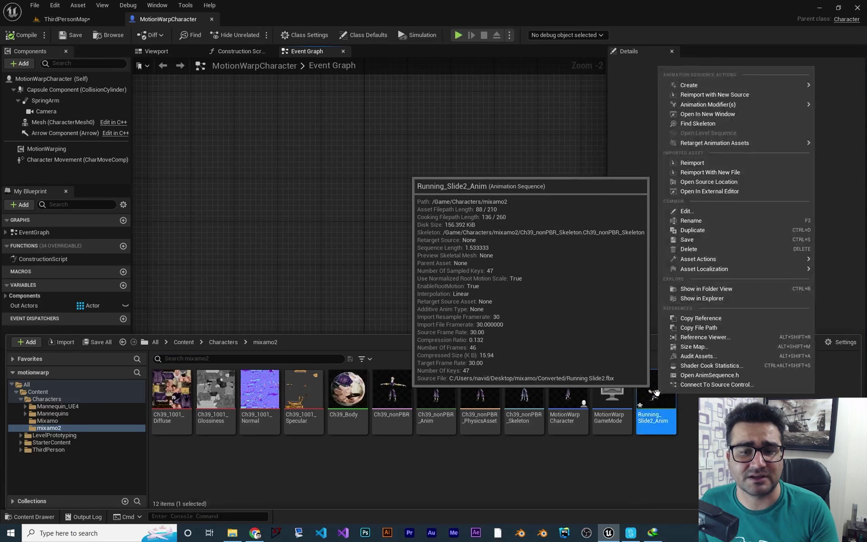
mouse_move(708, 85)
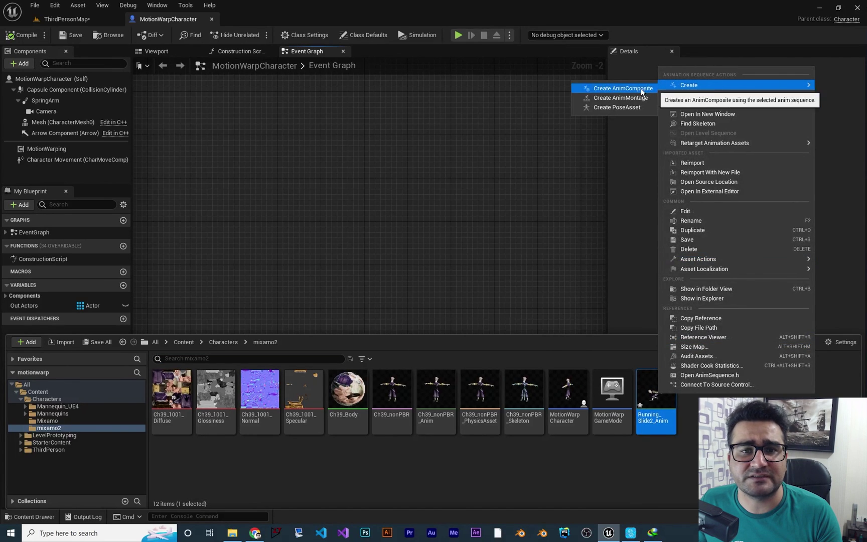
click(621, 97)
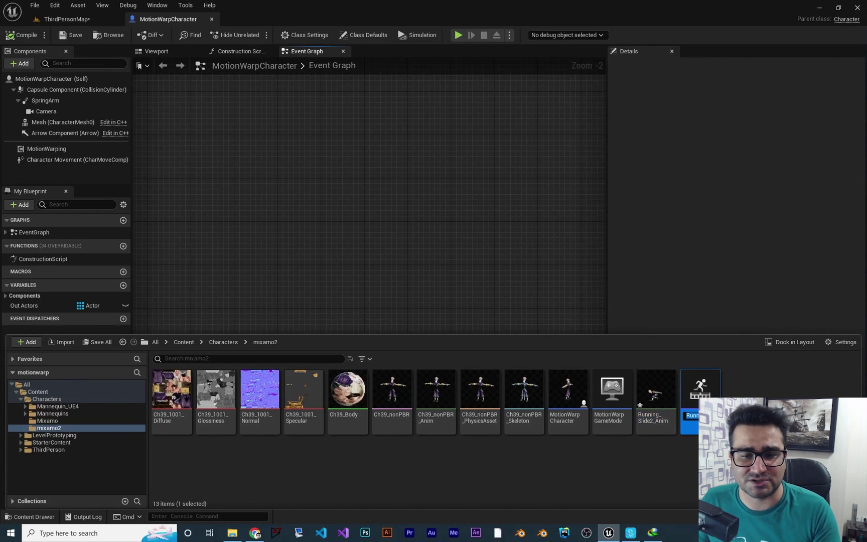
key(ctrl+a)
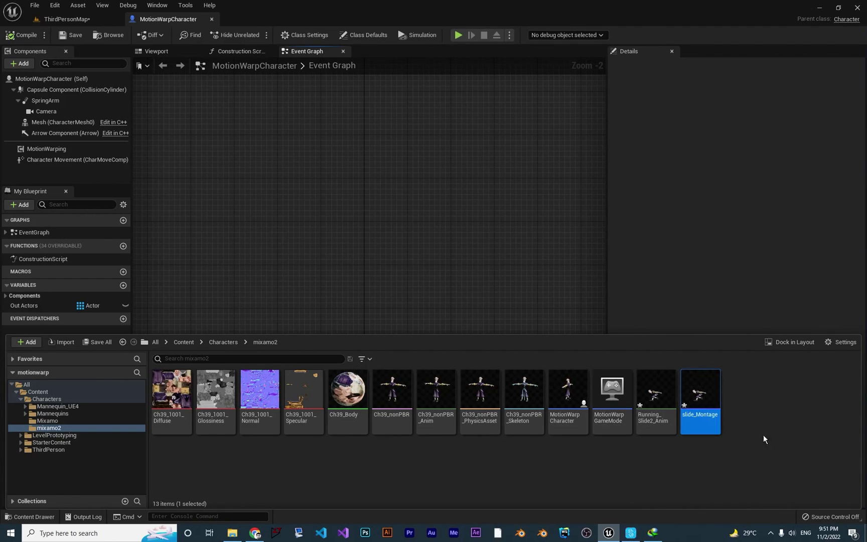
- Open slide_Montage in the montage editor, view its skeleton tree, and stop preview playback
double_click(711, 388)
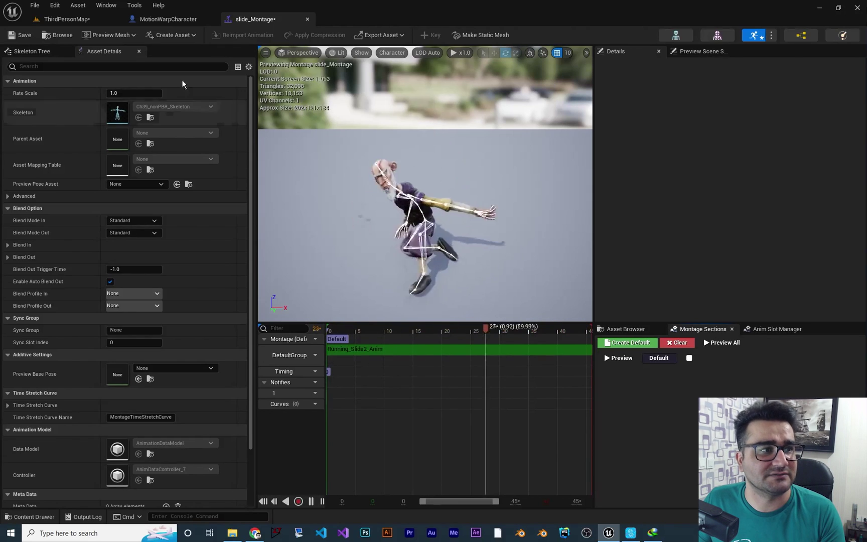
click(32, 52)
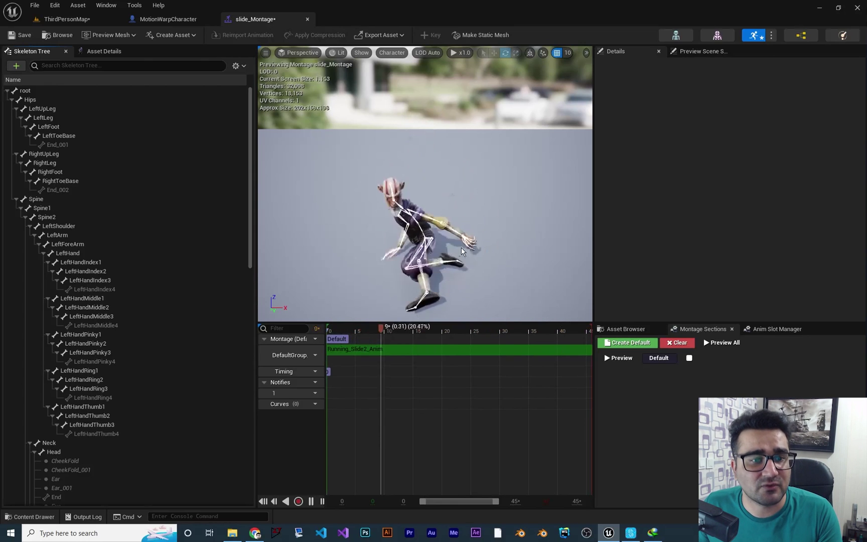
click(311, 500)
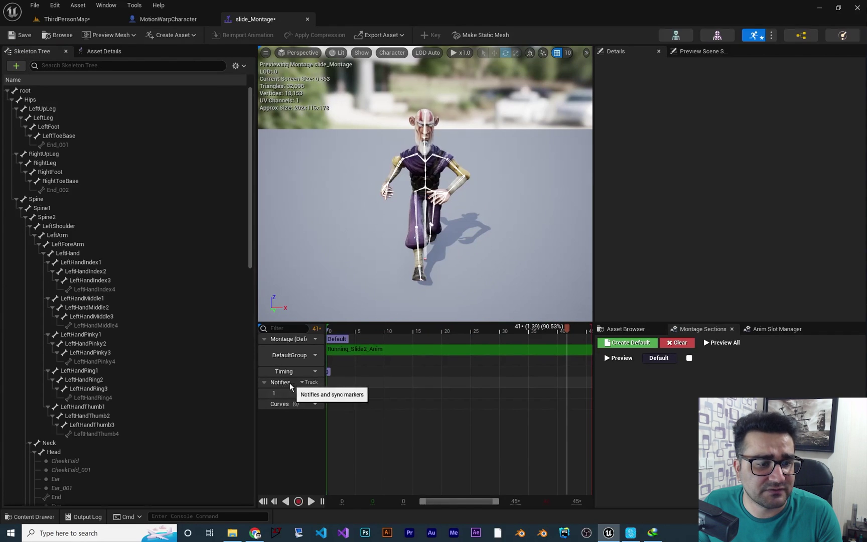
- Add a Motion Warping notify state on Notifies track 1, starting at frame 10 for 0.339 s
right_click(347, 396)
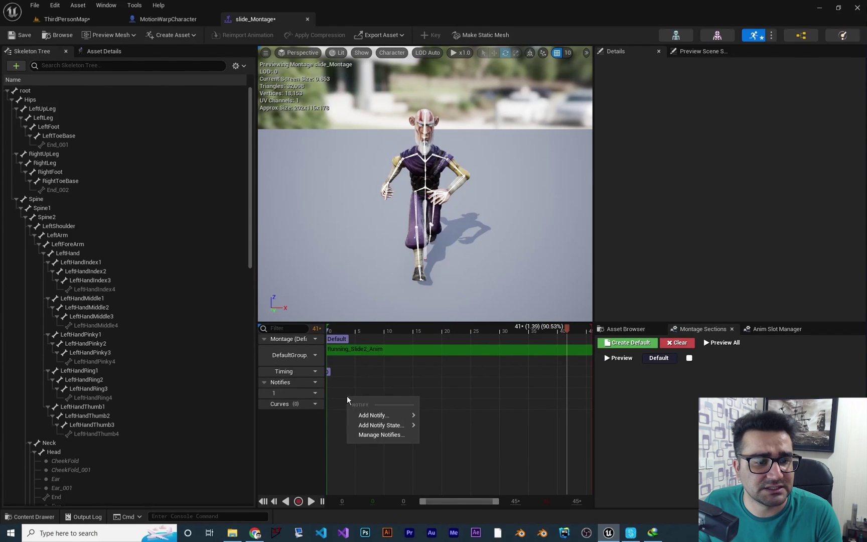
mouse_move(381, 426)
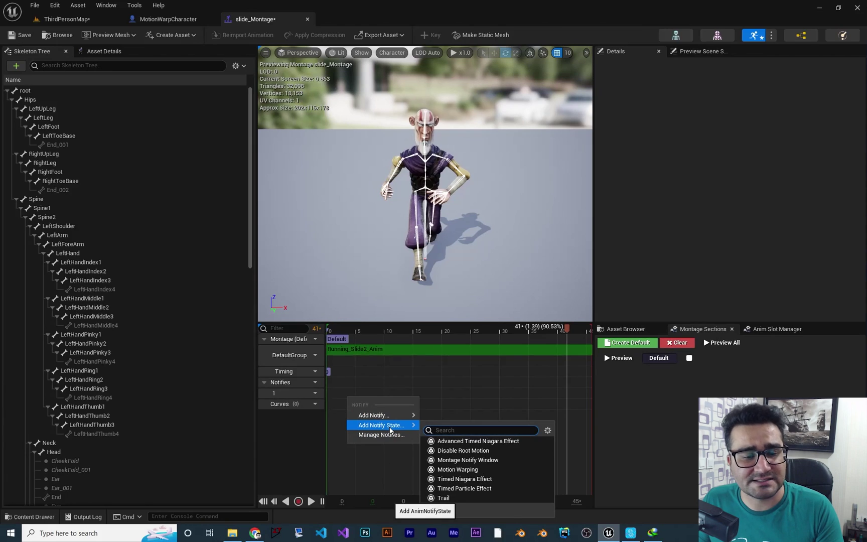
click(448, 469)
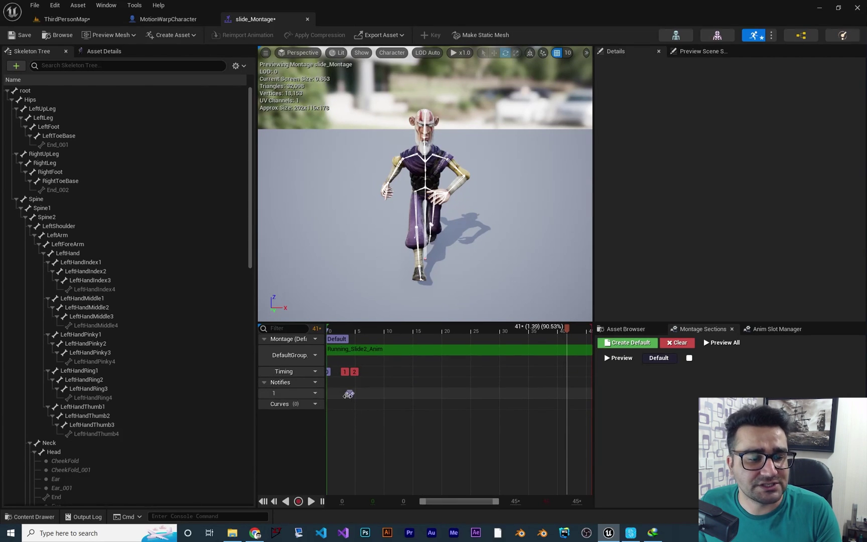
mouse_move(353, 394)
mouse_down()
mouse_move(476, 402)
mouse_move(442, 403)
mouse_up()
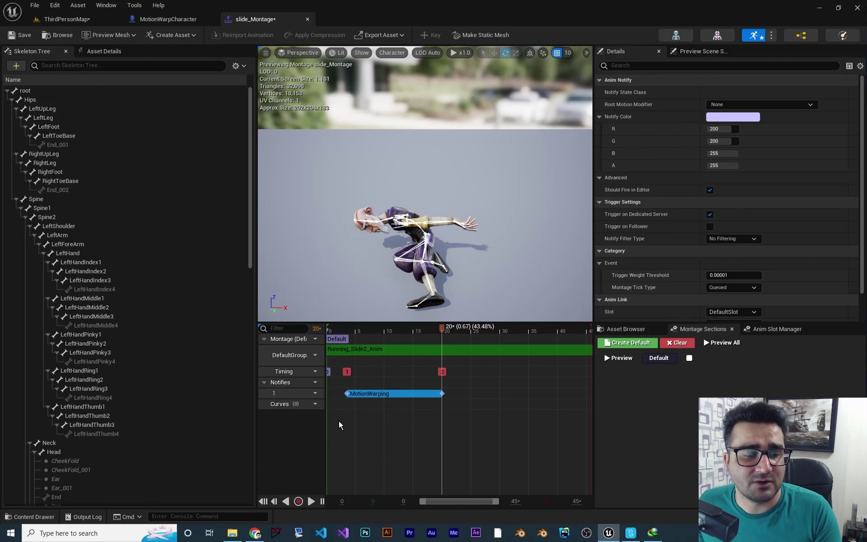
drag(345, 394, 384, 394)
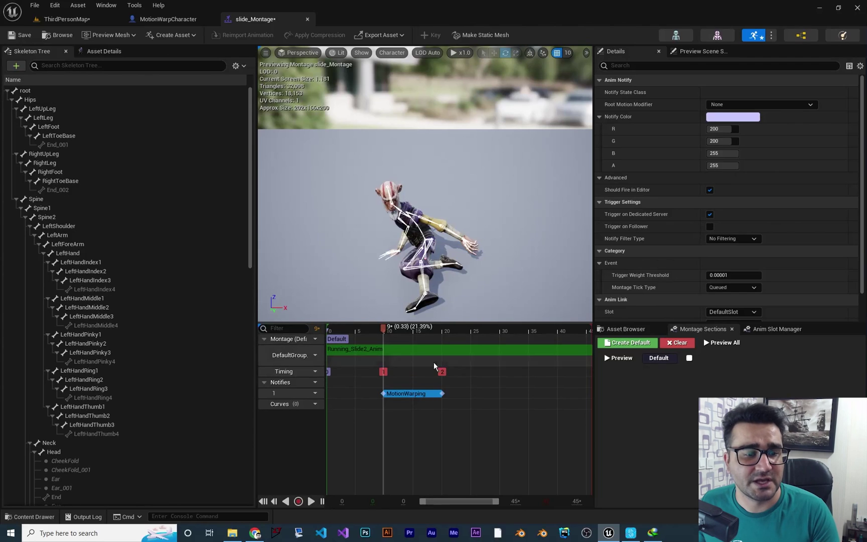
- Set the MotionWarping notify's Root Motion Modifier to Skew Warp with warp target 'slide'
click(403, 393)
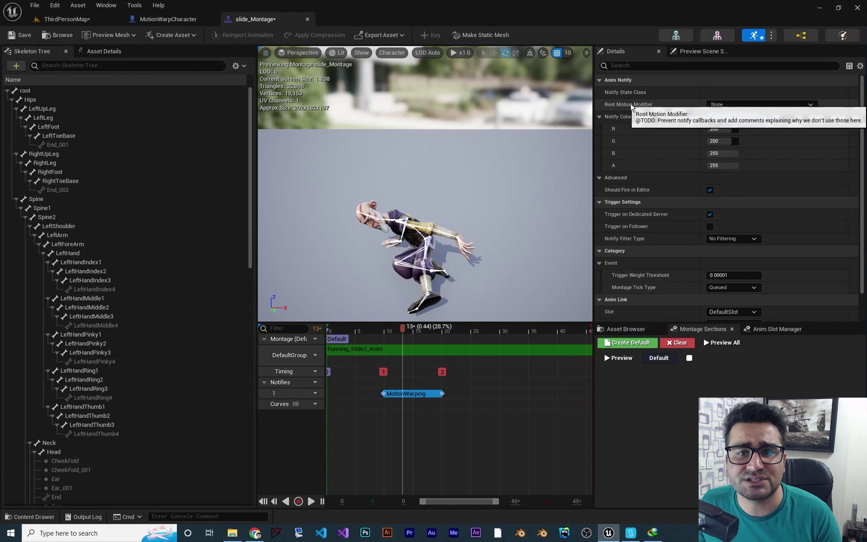
click(720, 104)
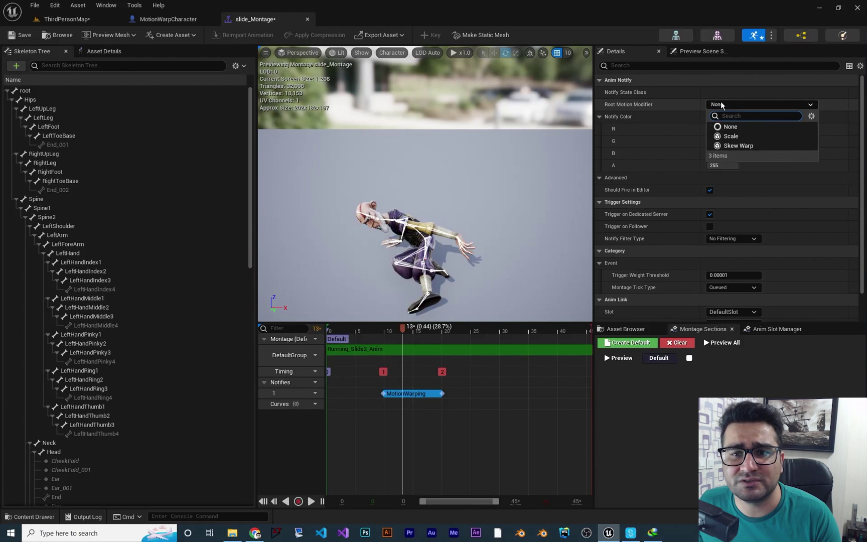
click(735, 145)
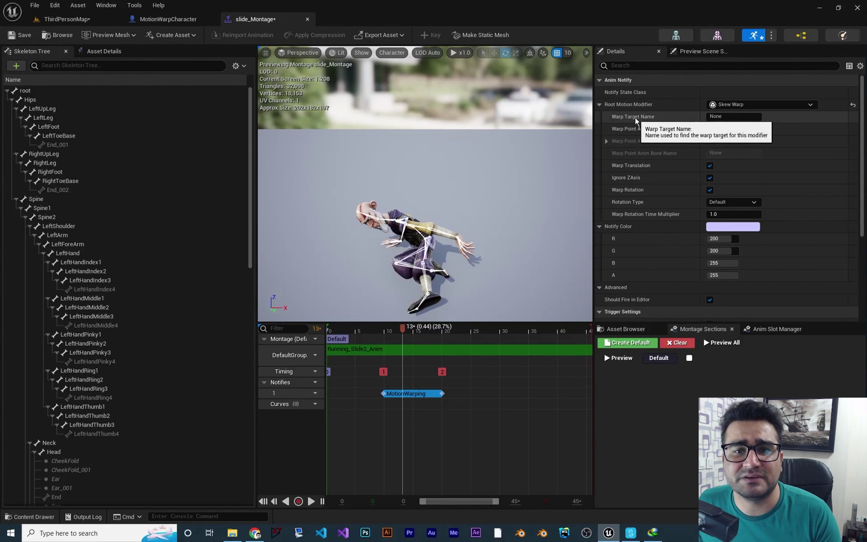
click(729, 116)
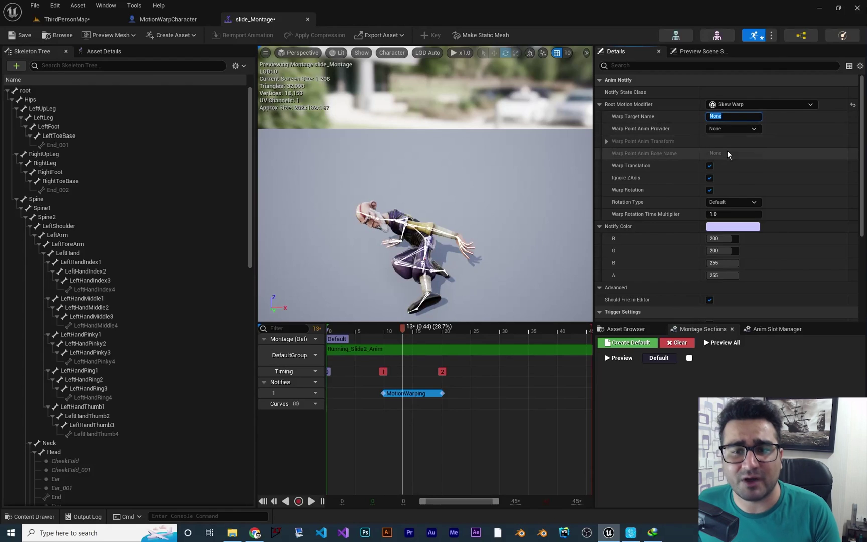
text(slide)
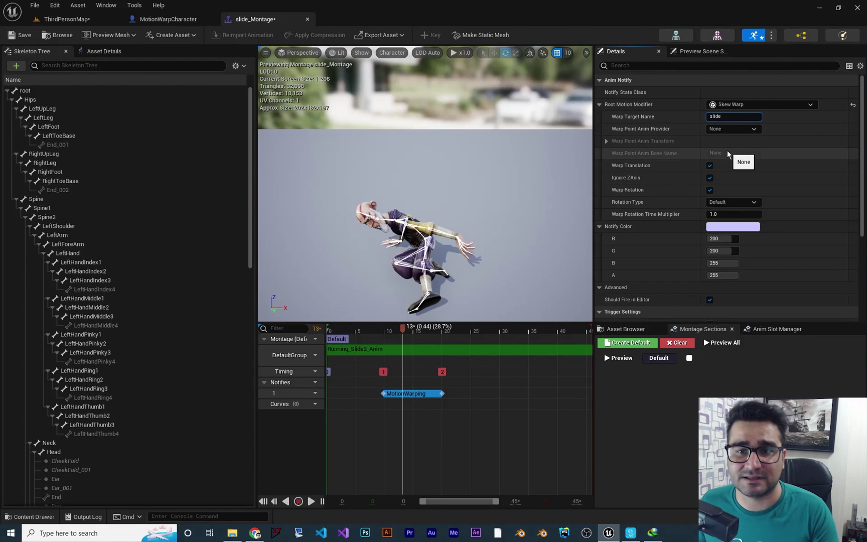
key(Return)
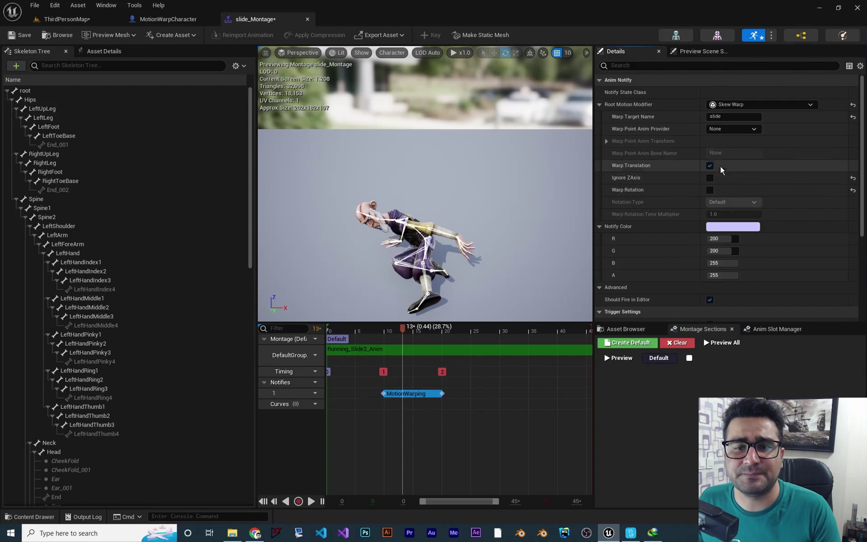
- Turn off Warp Rotation on the notify and save slide_Montage
click(710, 189)
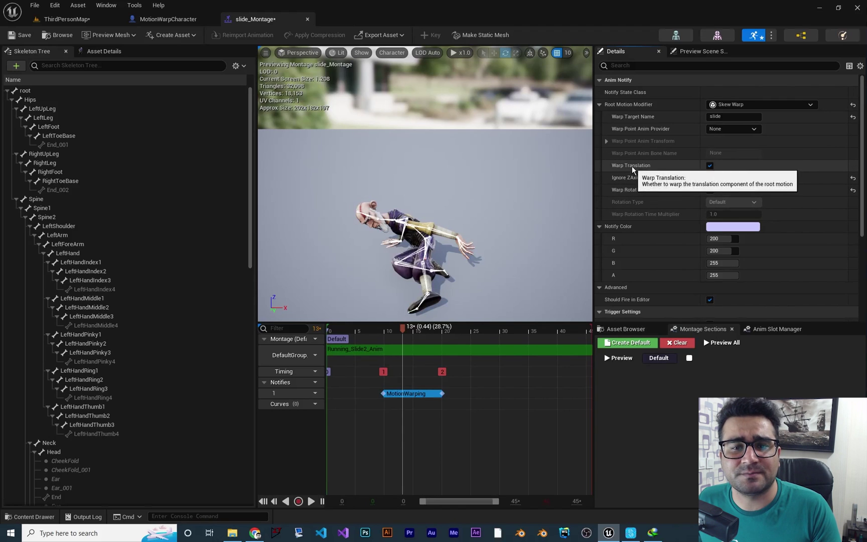
scroll(679, 200, down, 6)
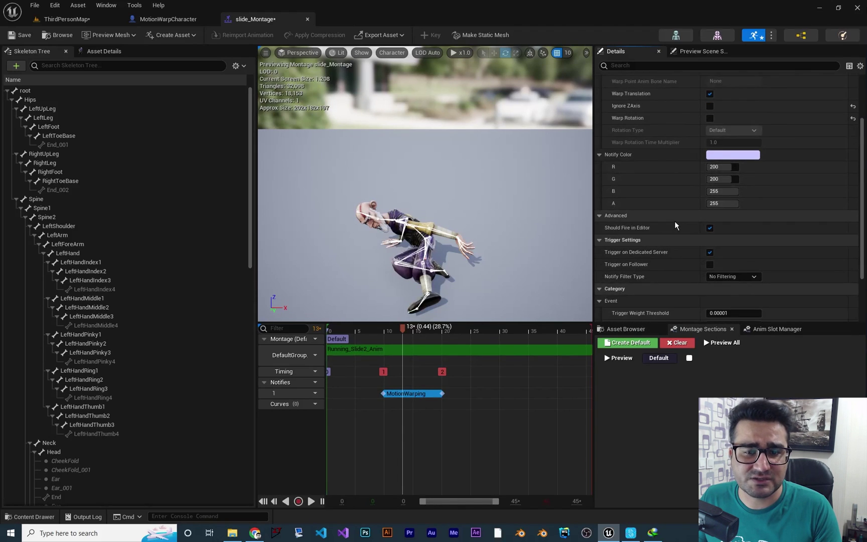
scroll(672, 224, up, 6)
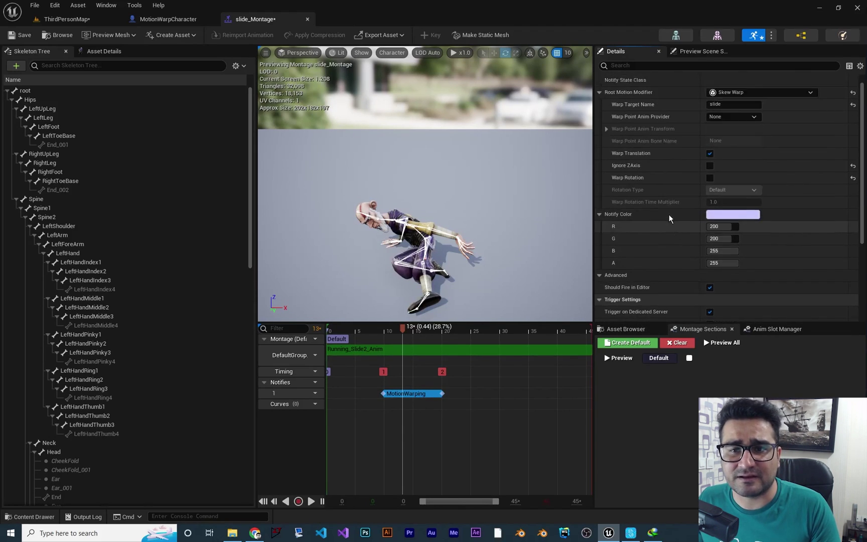
click(21, 37)
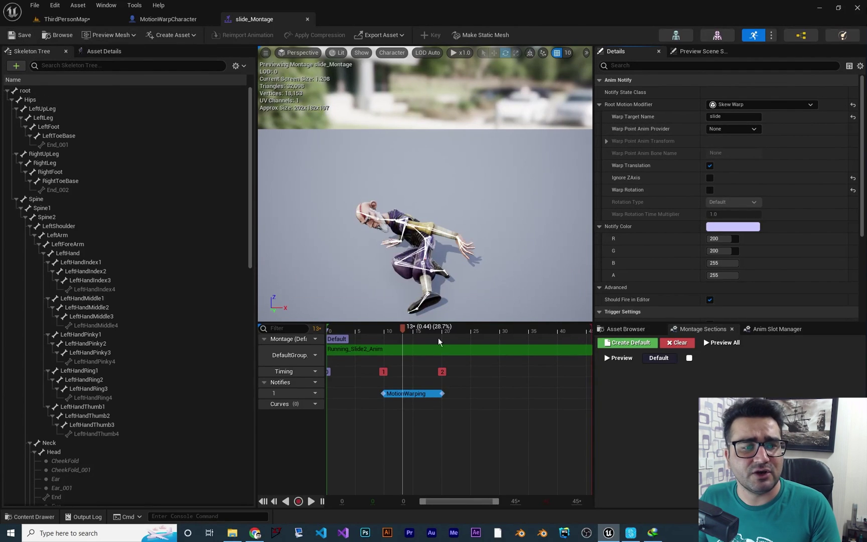
- Close slide_Montage and add a MotionWarping component to the MotionWarpCharacter blueprint
click(307, 20)
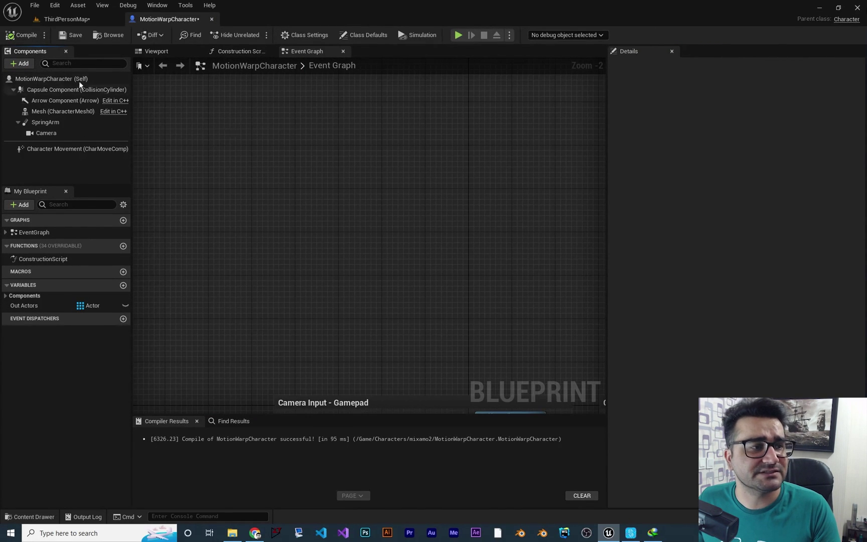
click(22, 65)
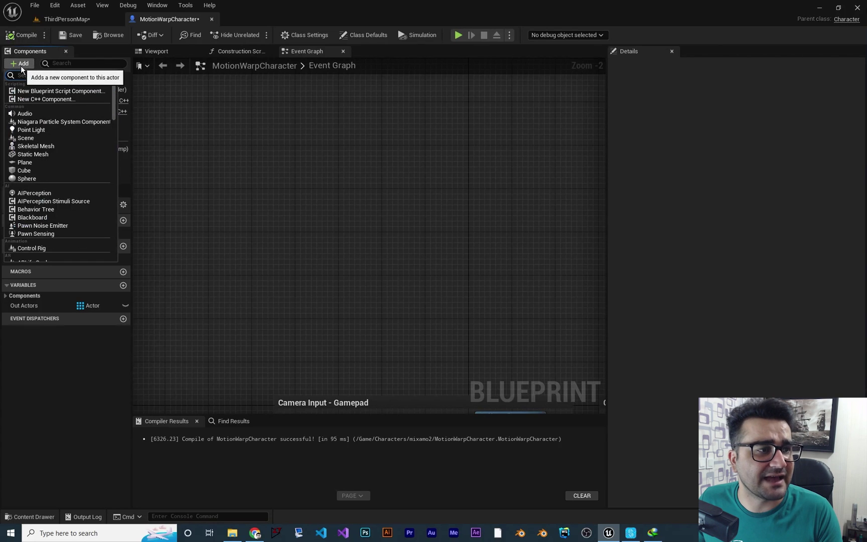
text(mot)
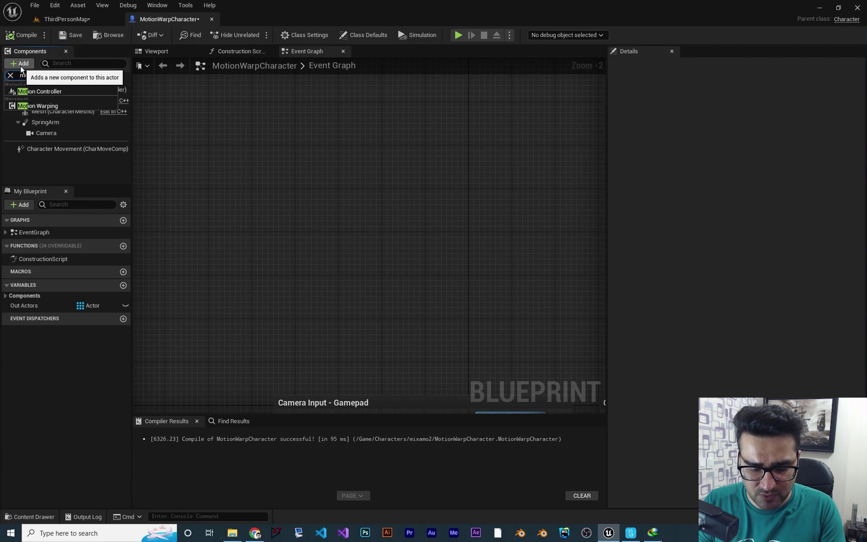
text(ion)
click(40, 106)
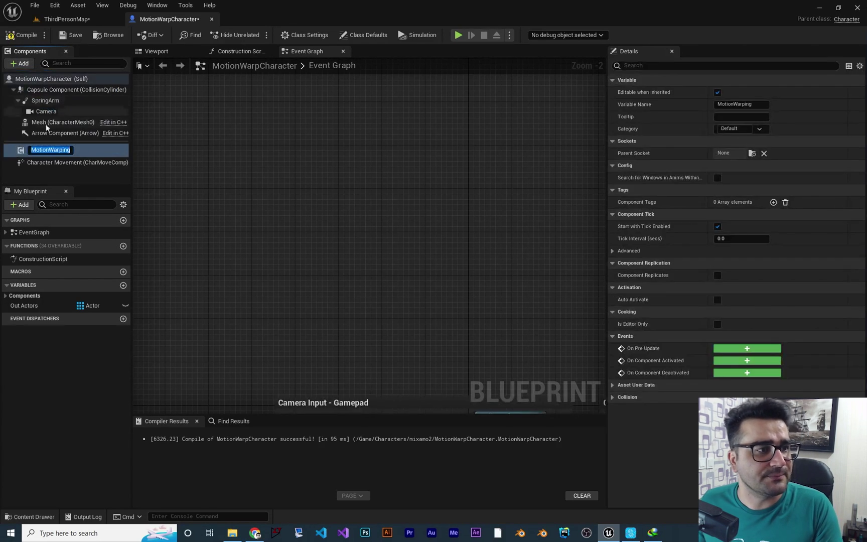
key(Return)
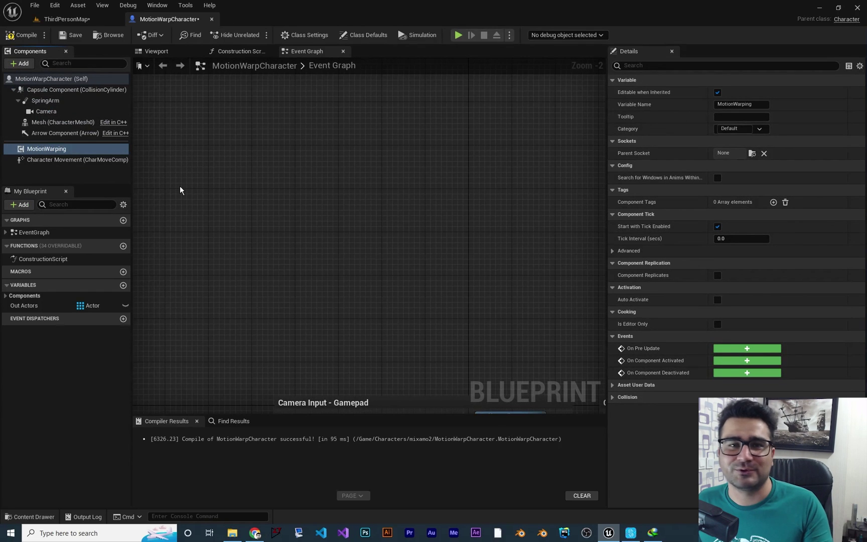